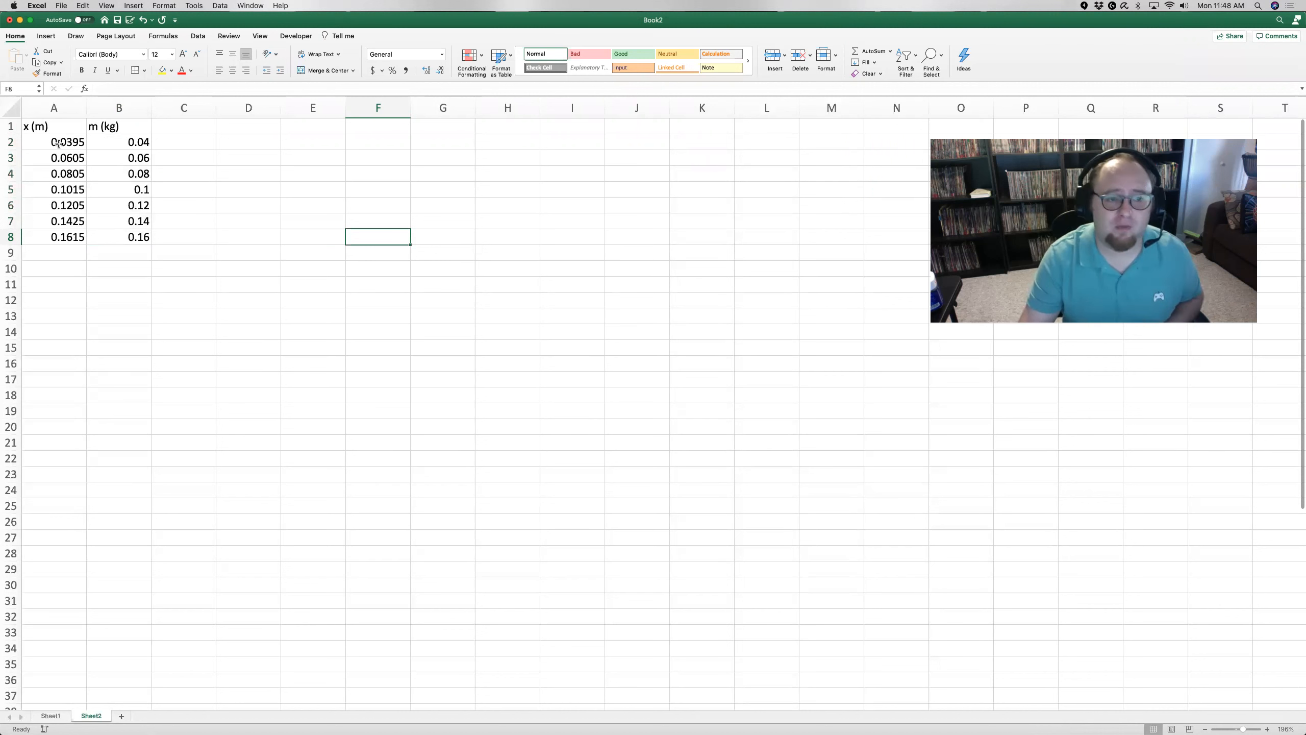
pyautogui.click(53, 149)
pyautogui.moveTo(53, 149); pyautogui.dragTo(127, 241)
pyautogui.click(178, 191)
pyautogui.click(55, 142)
pyautogui.moveTo(53, 140); pyautogui.dragTo(129, 238)
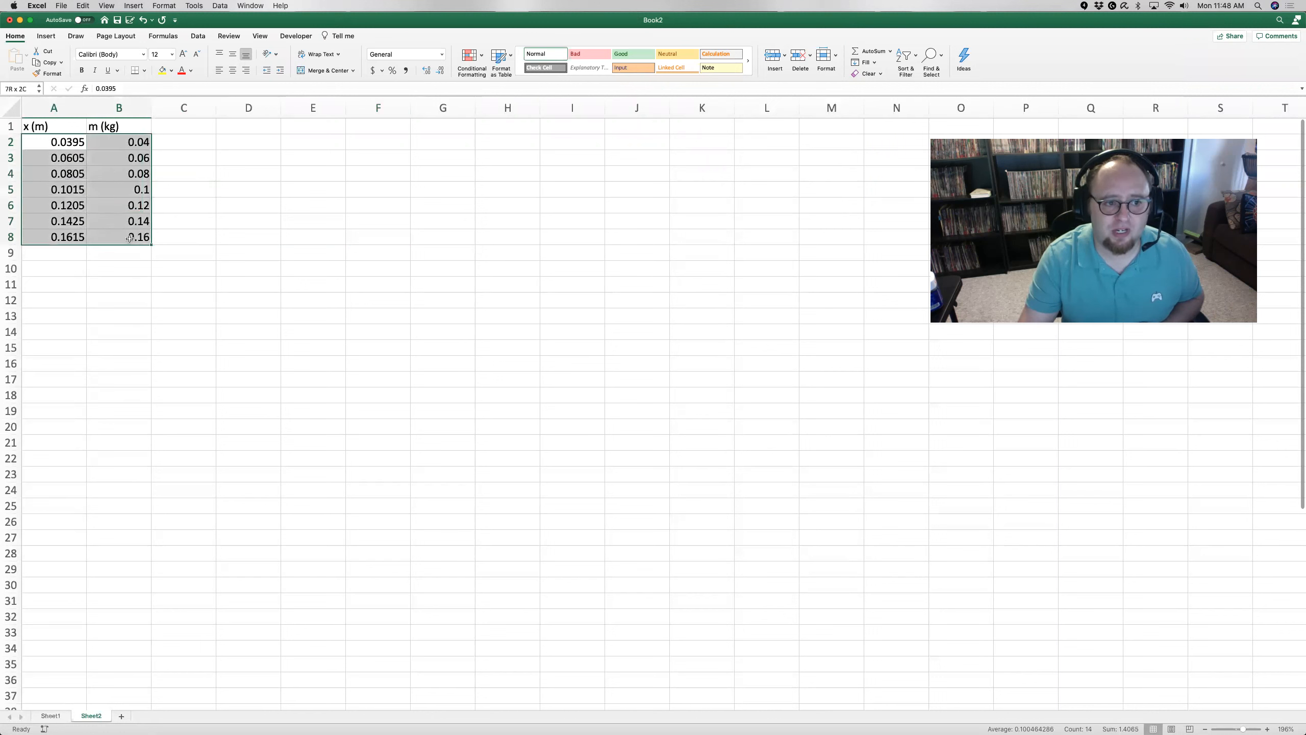
pyautogui.click(239, 167)
pyautogui.click(72, 142)
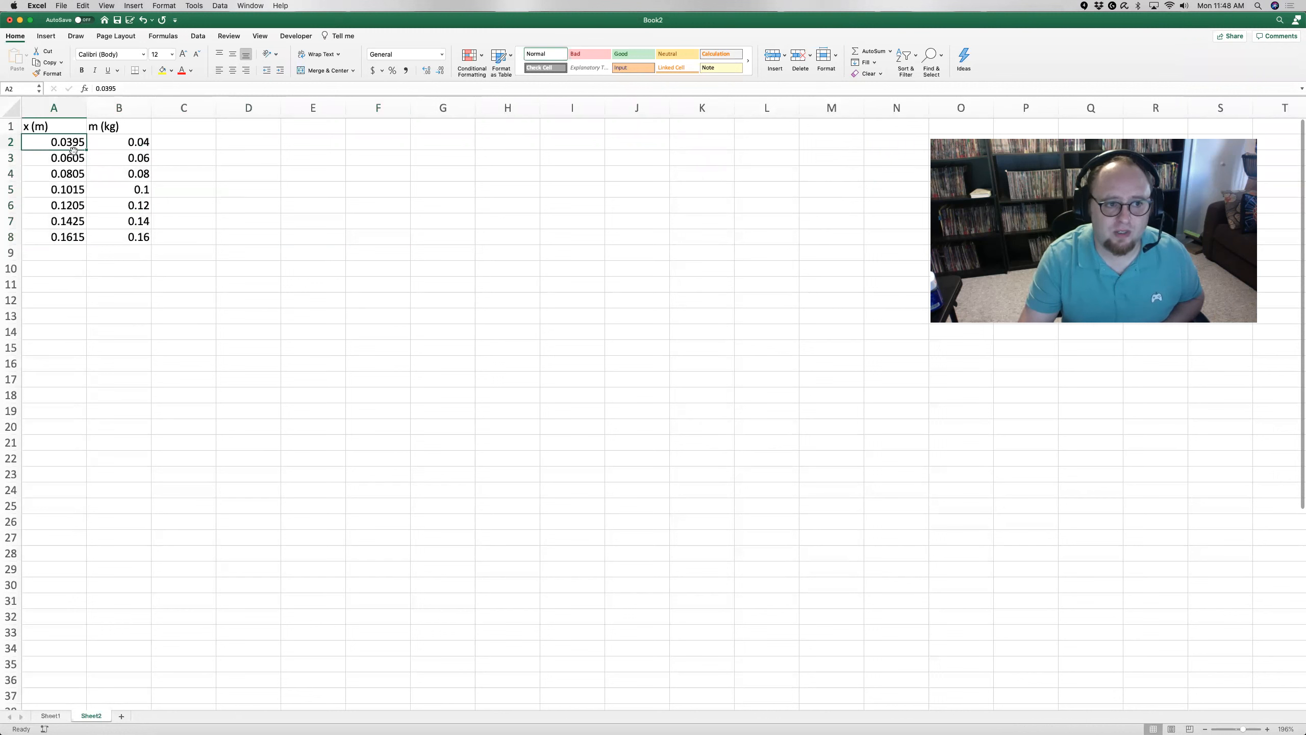
pyautogui.moveTo(75, 148); pyautogui.dragTo(92, 242)
pyautogui.press('super+c')
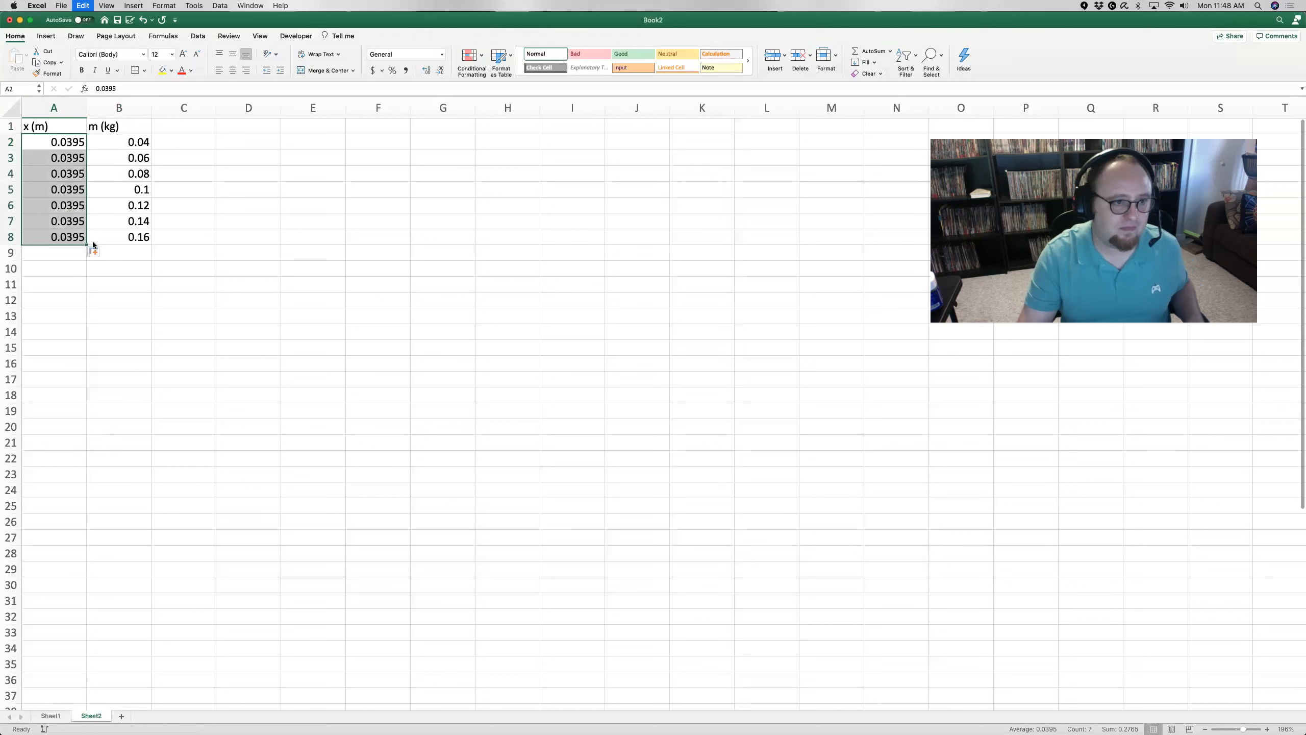
pyautogui.press('super+z')
# Step: Insert a markers-only scatter chart of the x and m data in A2:B8 and move it closer to the data
pyautogui.moveTo(64, 142); pyautogui.dragTo(134, 238)
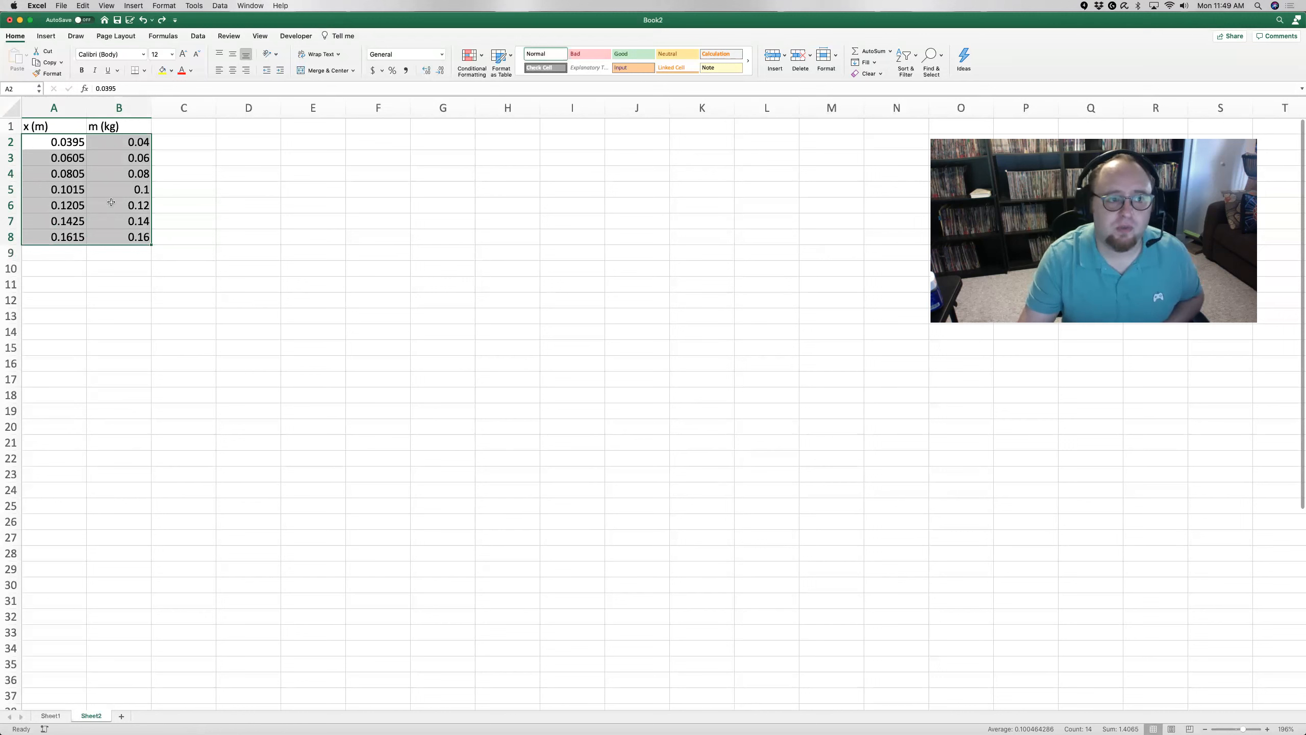
pyautogui.click(46, 37)
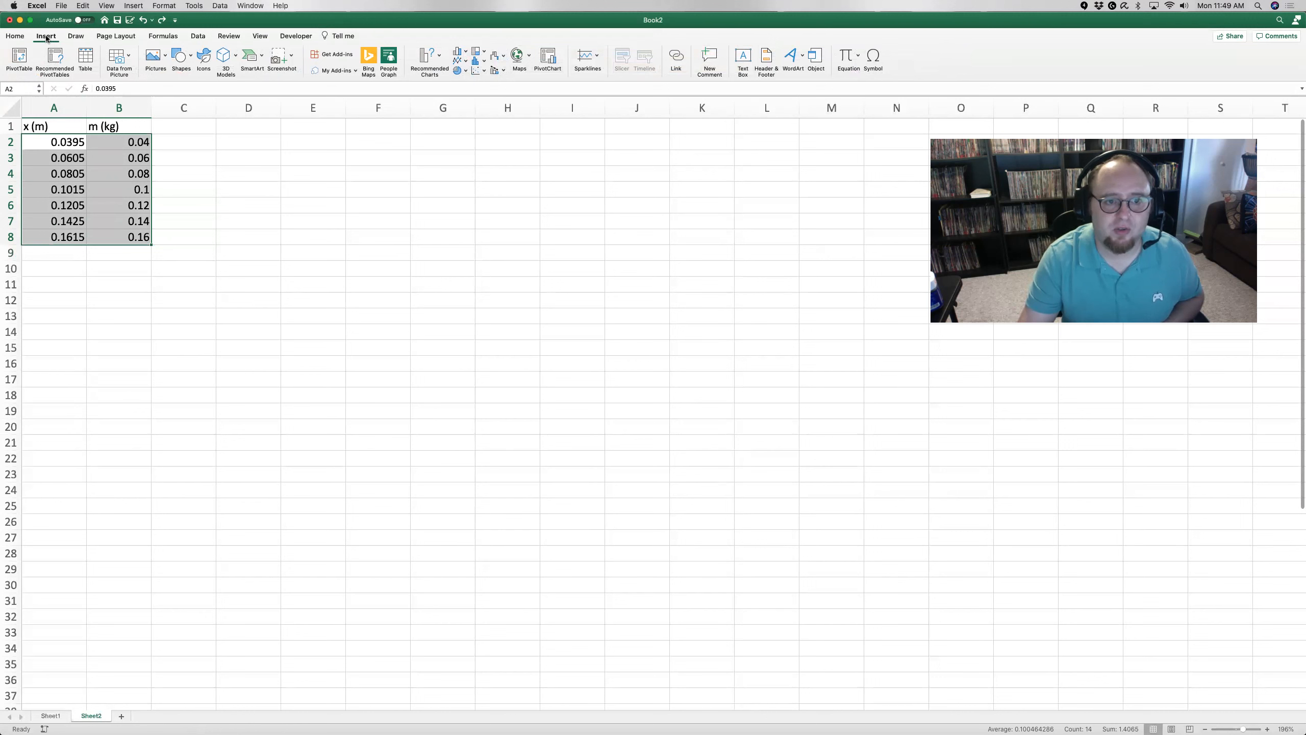
pyautogui.click(478, 73)
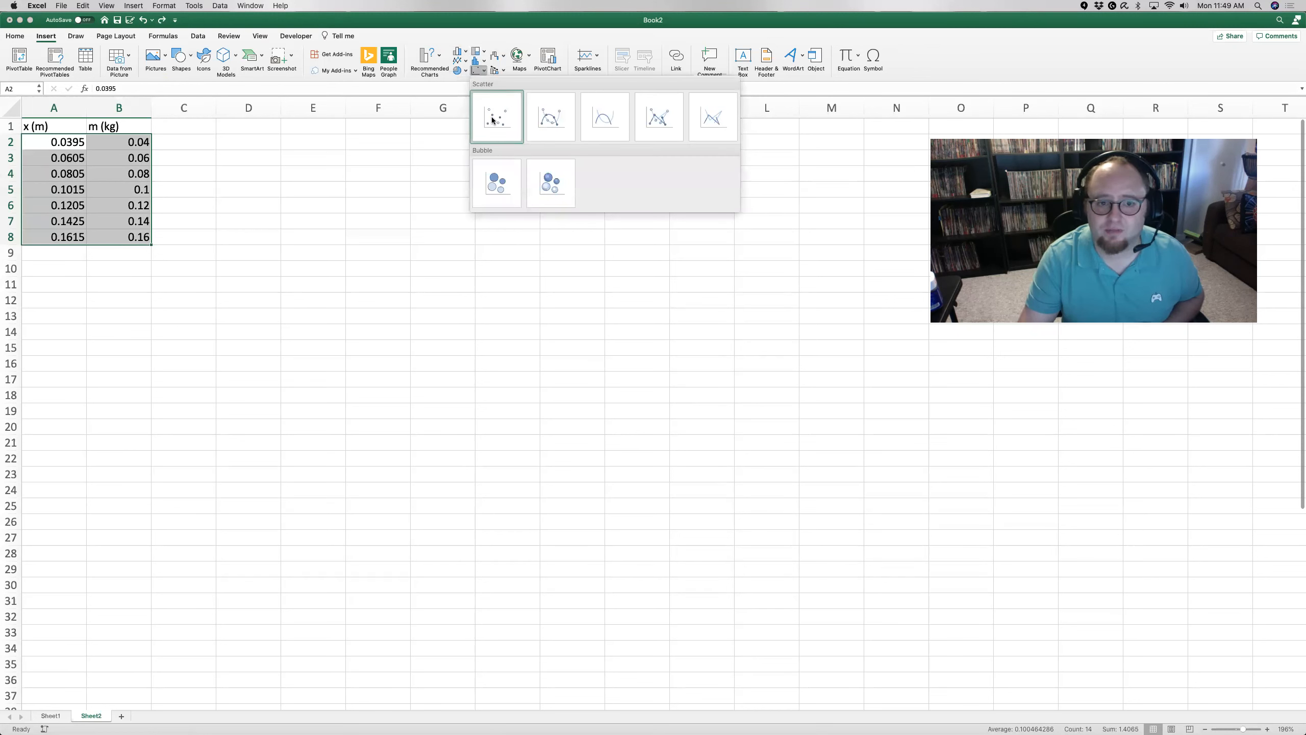
pyautogui.click(510, 134)
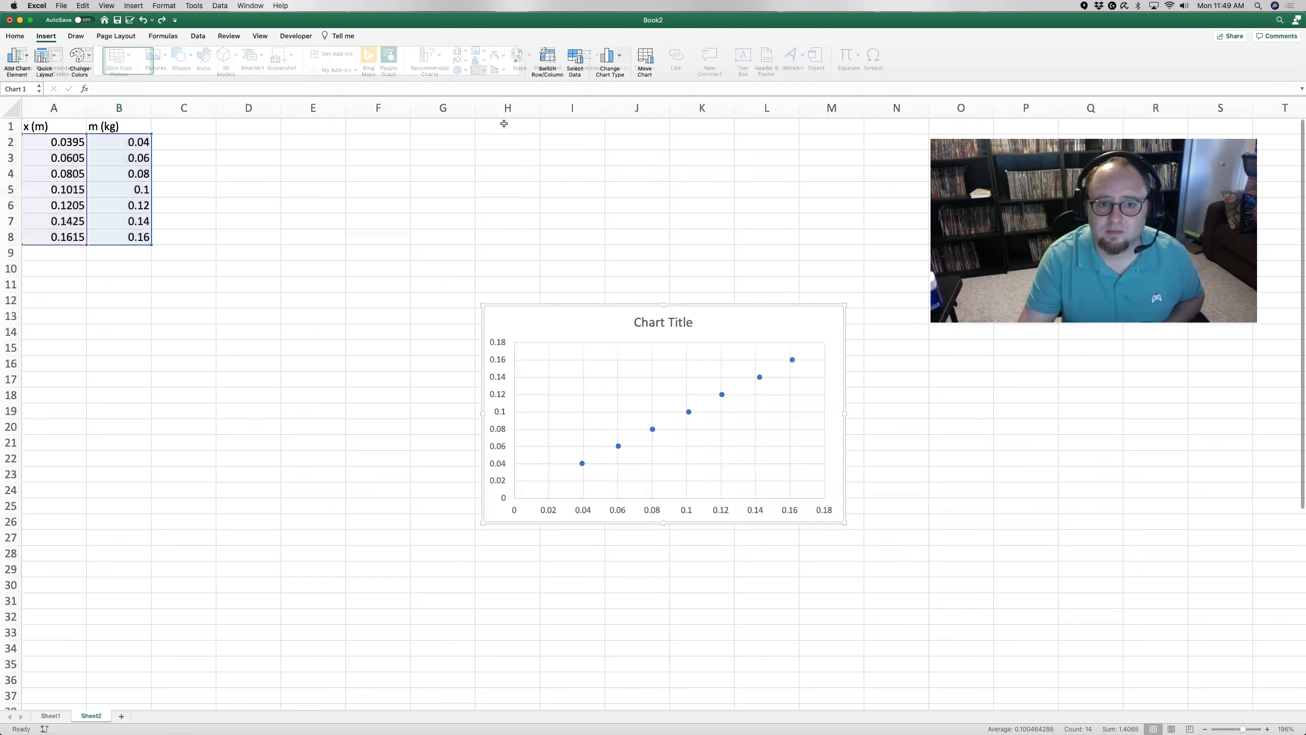
pyautogui.moveTo(581, 323); pyautogui.dragTo(430, 189)
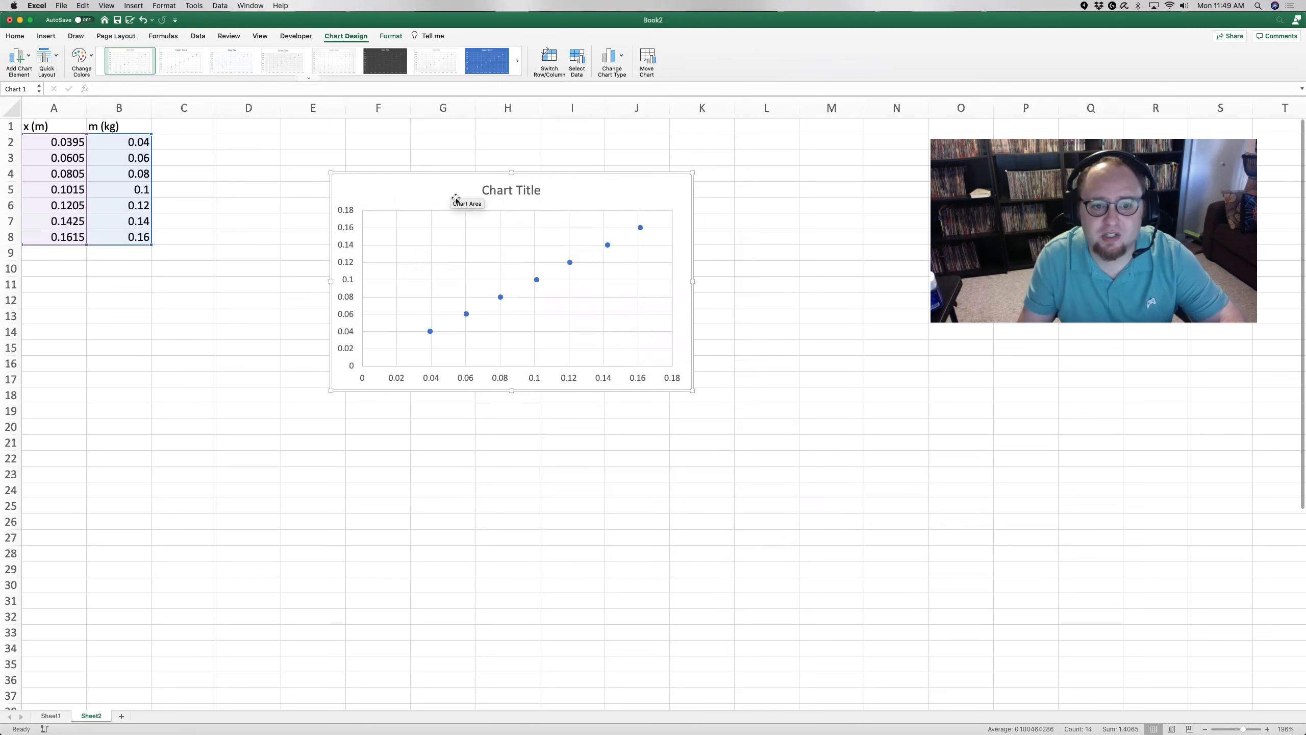
# Step: Apply the first quick layout to the scatter chart to add axis titles and a legend
pyautogui.click(267, 238)
pyautogui.click(403, 250)
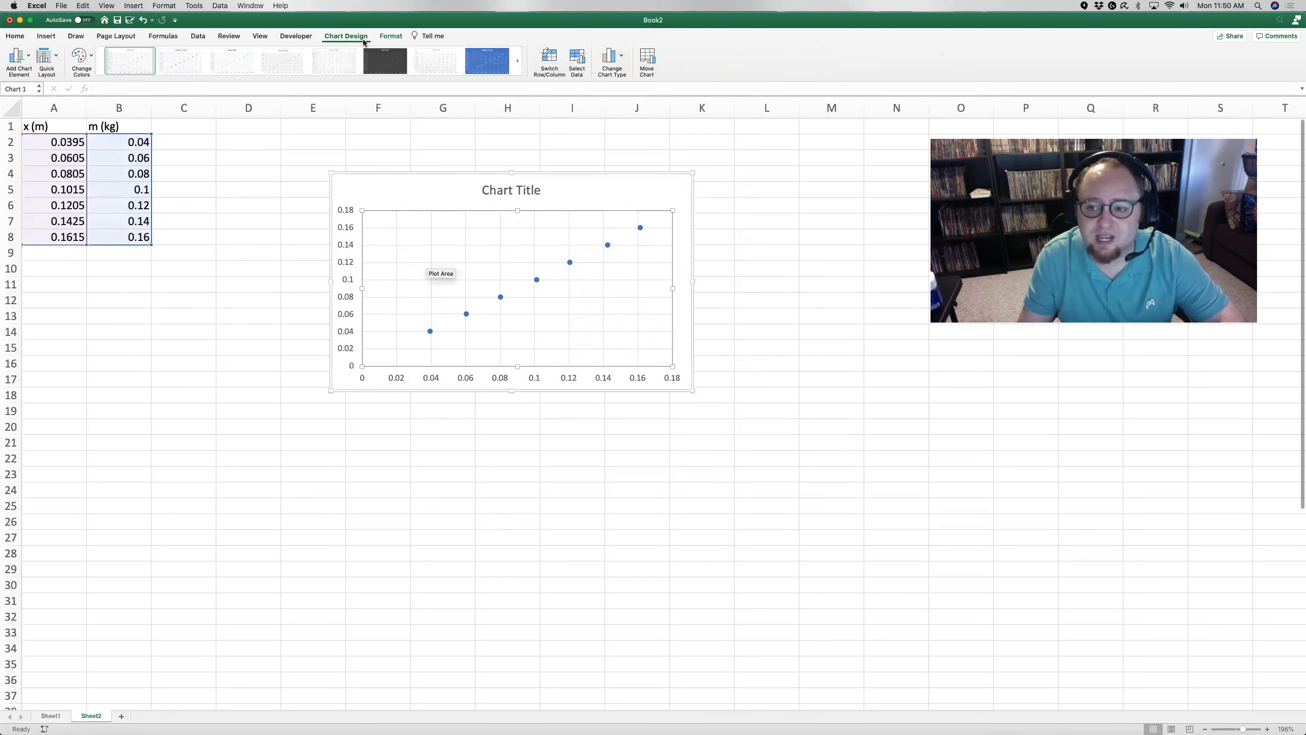
pyautogui.click(50, 61)
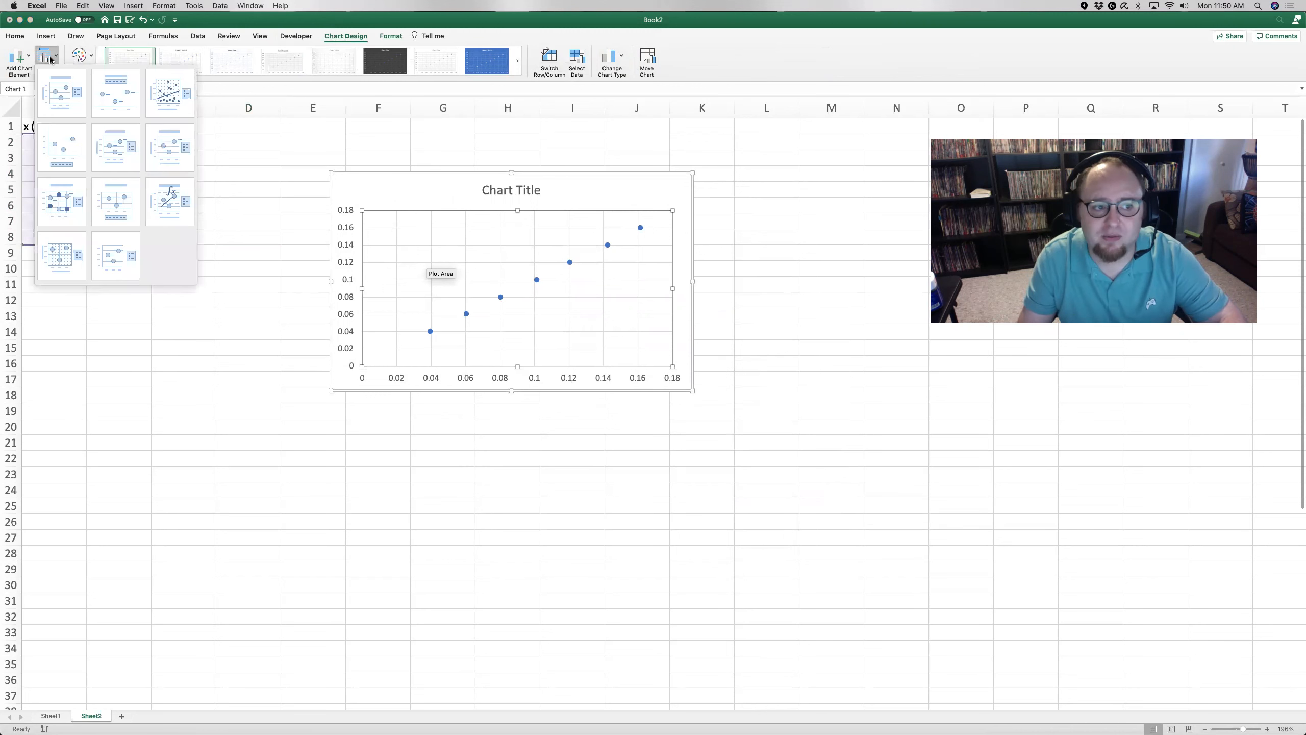
pyautogui.click(58, 89)
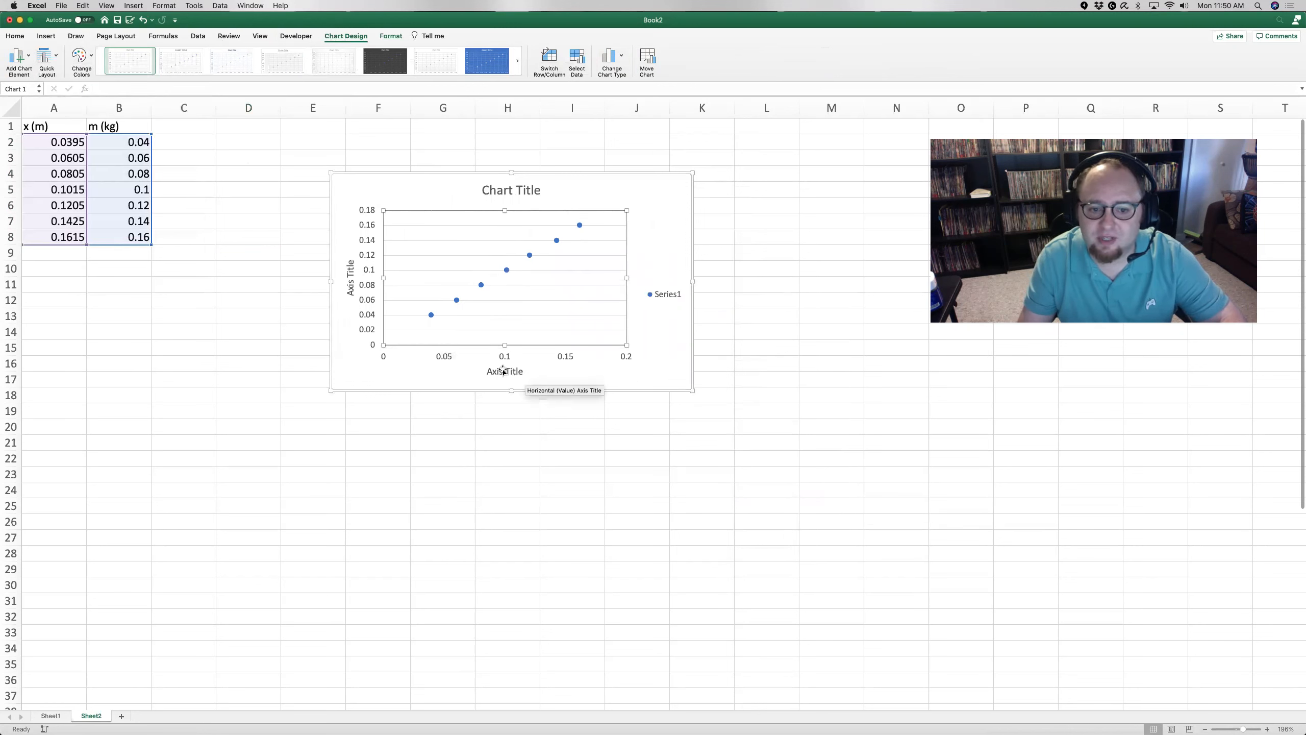
# Step: Set the horizontal axis title to "x (m)" and the vertical axis title to "m (kg)"
pyautogui.click(501, 370)
pyautogui.doubleClick(504, 370)
pyautogui.tripleClick(504, 370)
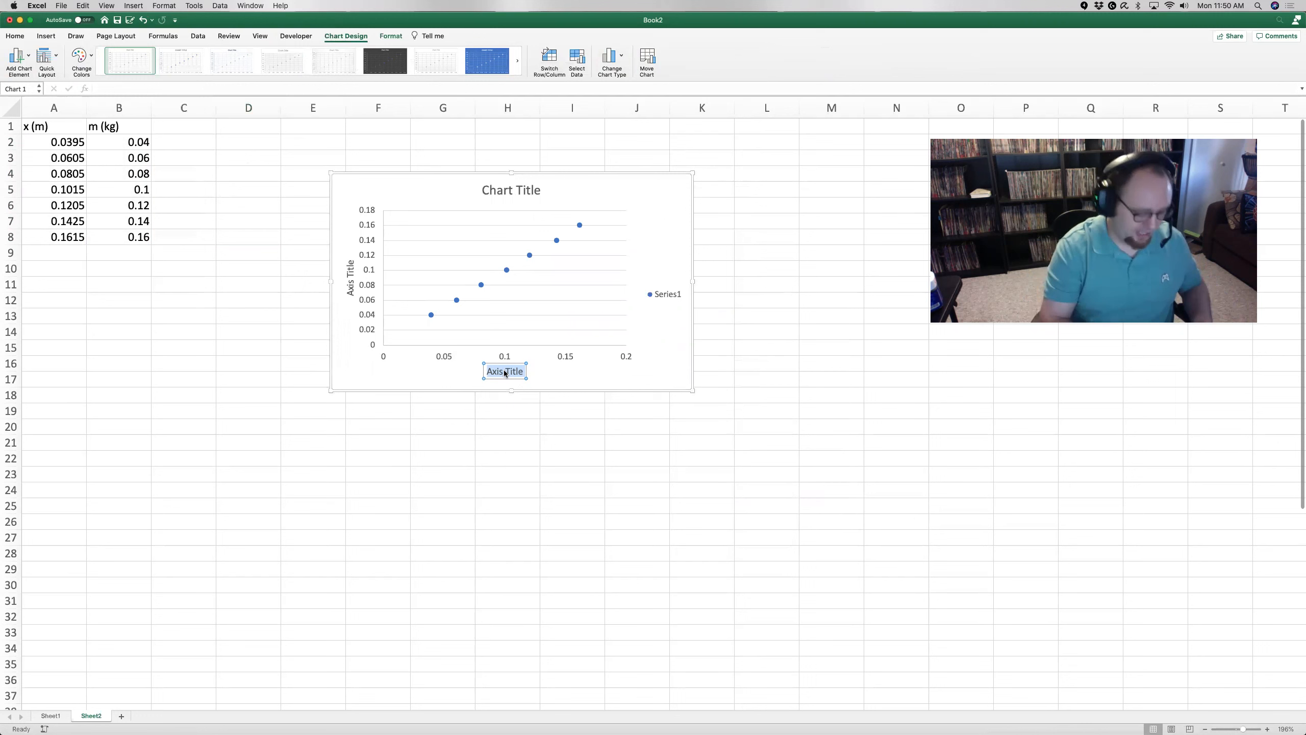
pyautogui.write('x (m)')
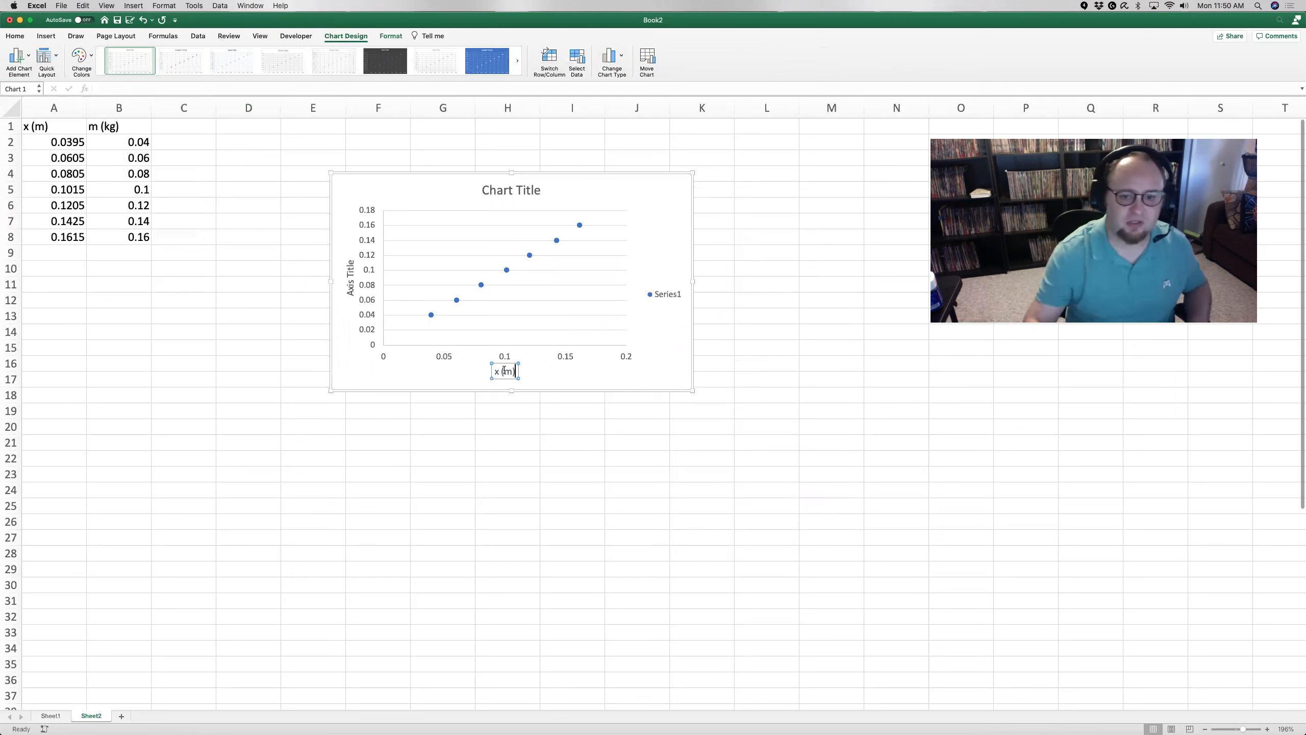
pyautogui.click(349, 275)
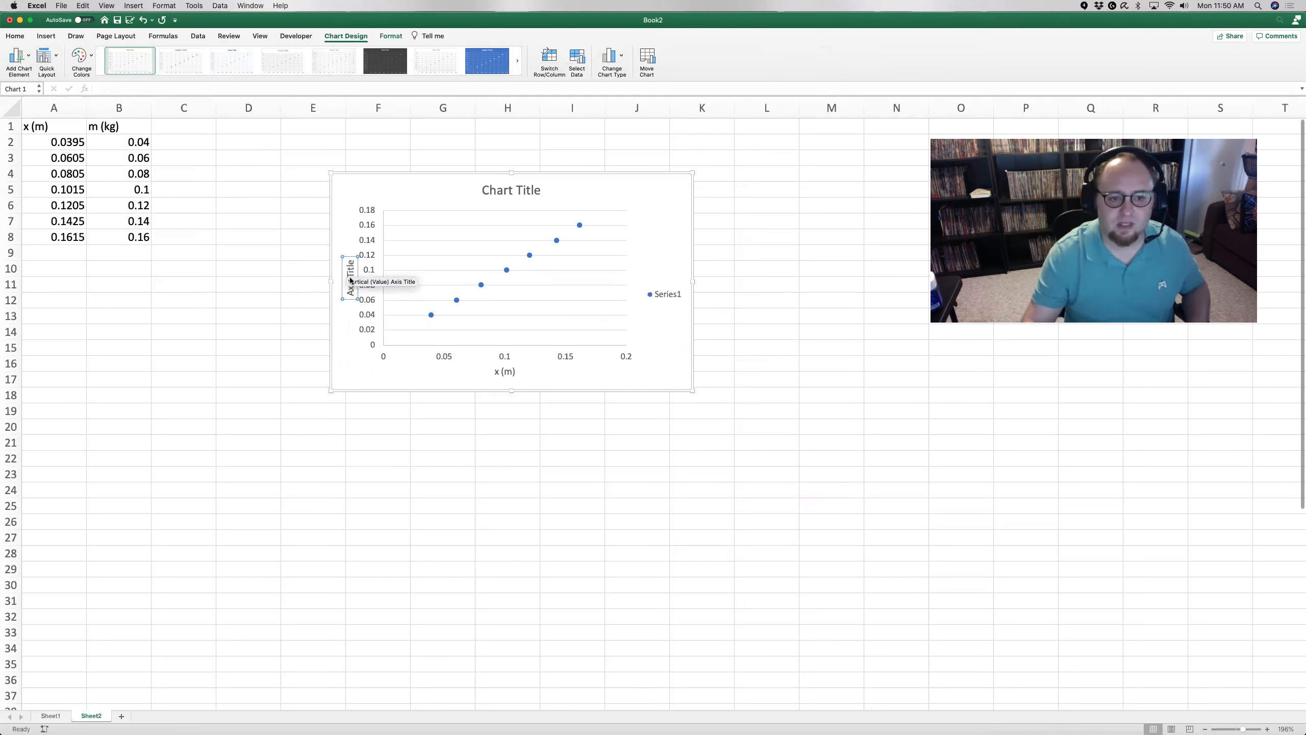
pyautogui.tripleClick(350, 275)
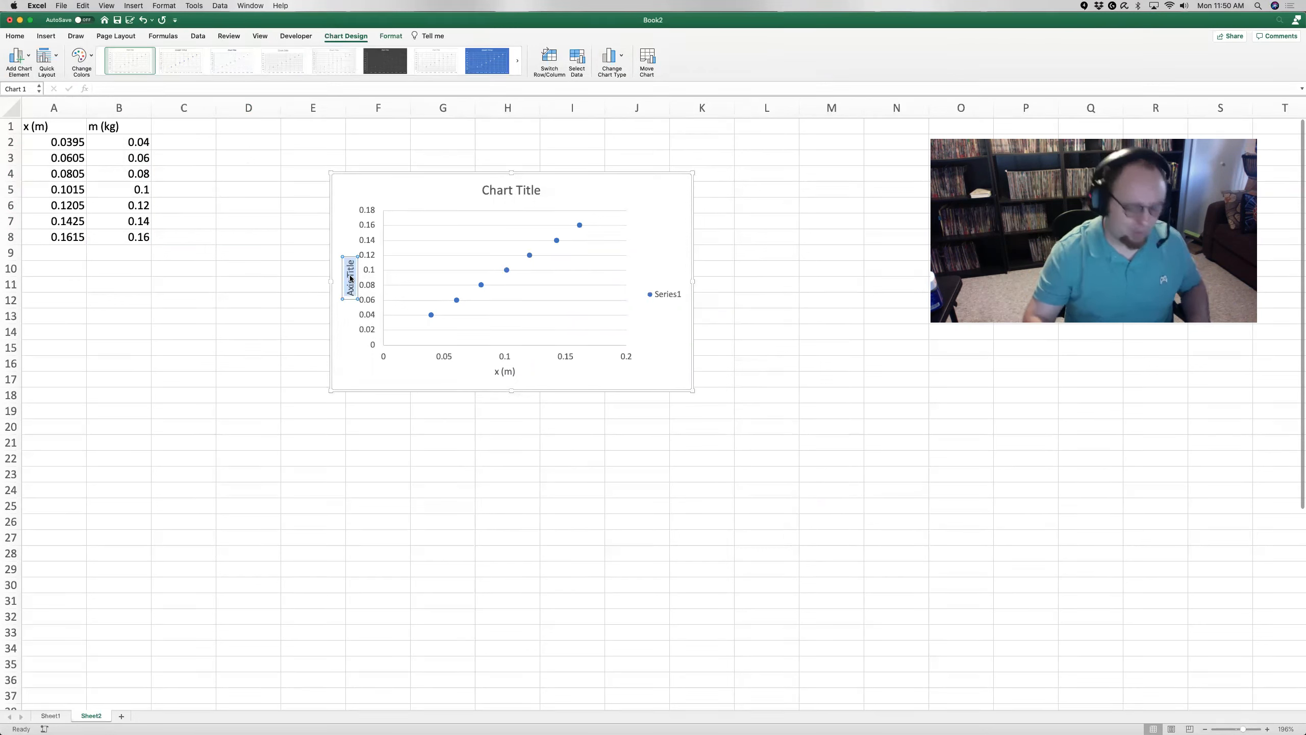
pyautogui.write('m (kg)')
pyautogui.click(516, 213)
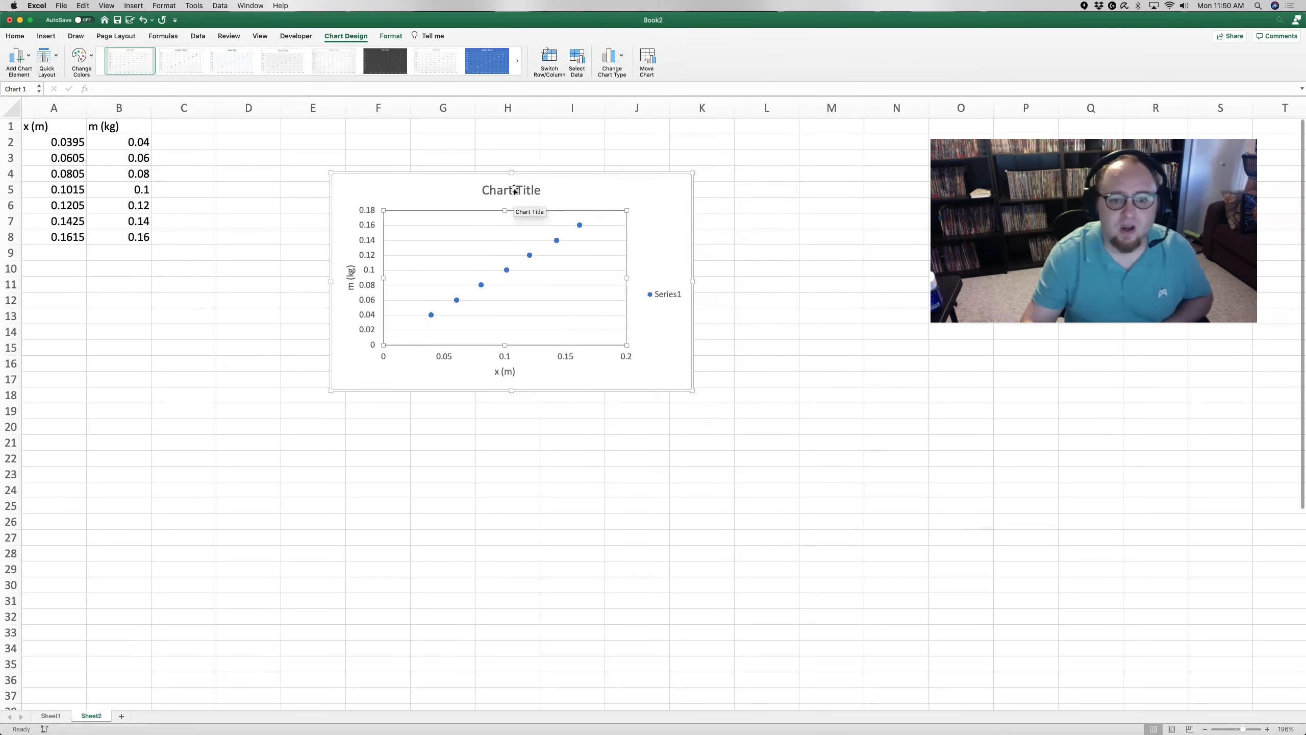
# Step: Change the chart title to "part A"
pyautogui.click(514, 189)
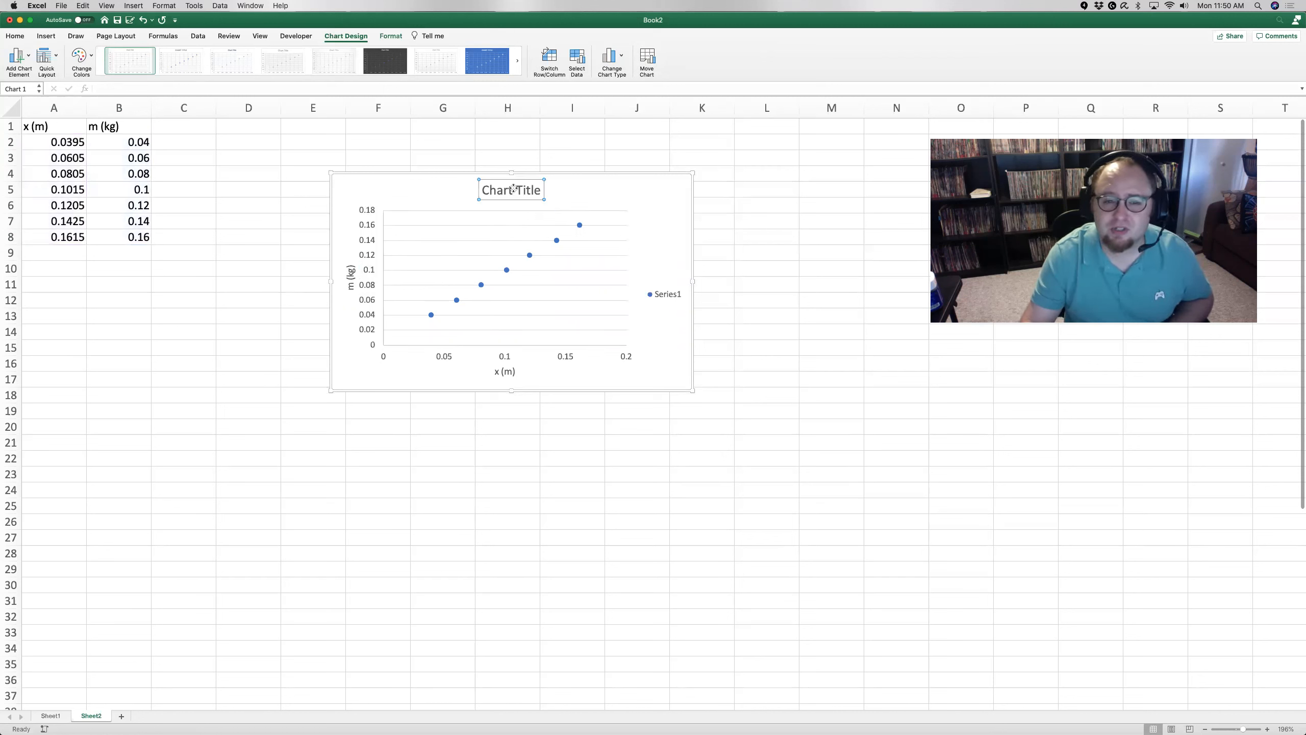
pyautogui.doubleClick(506, 191)
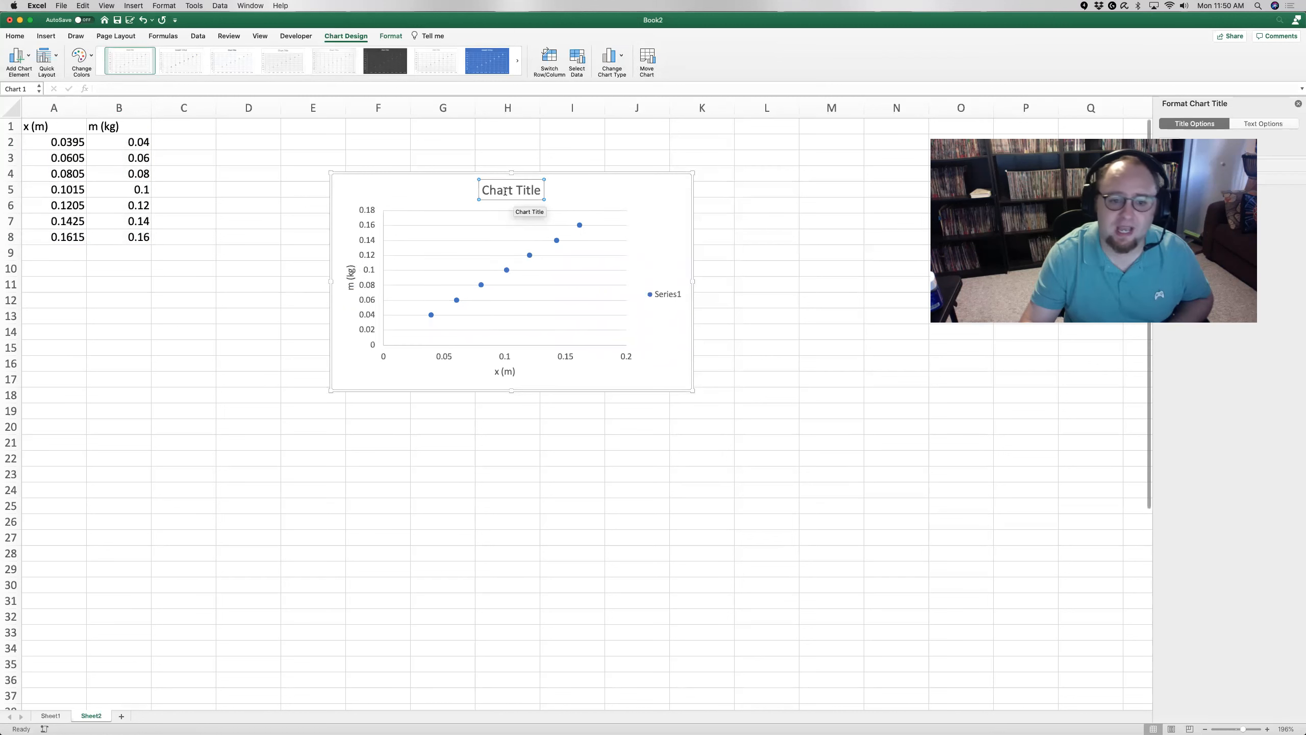
pyautogui.doubleClick(502, 191)
pyautogui.tripleClick(502, 190)
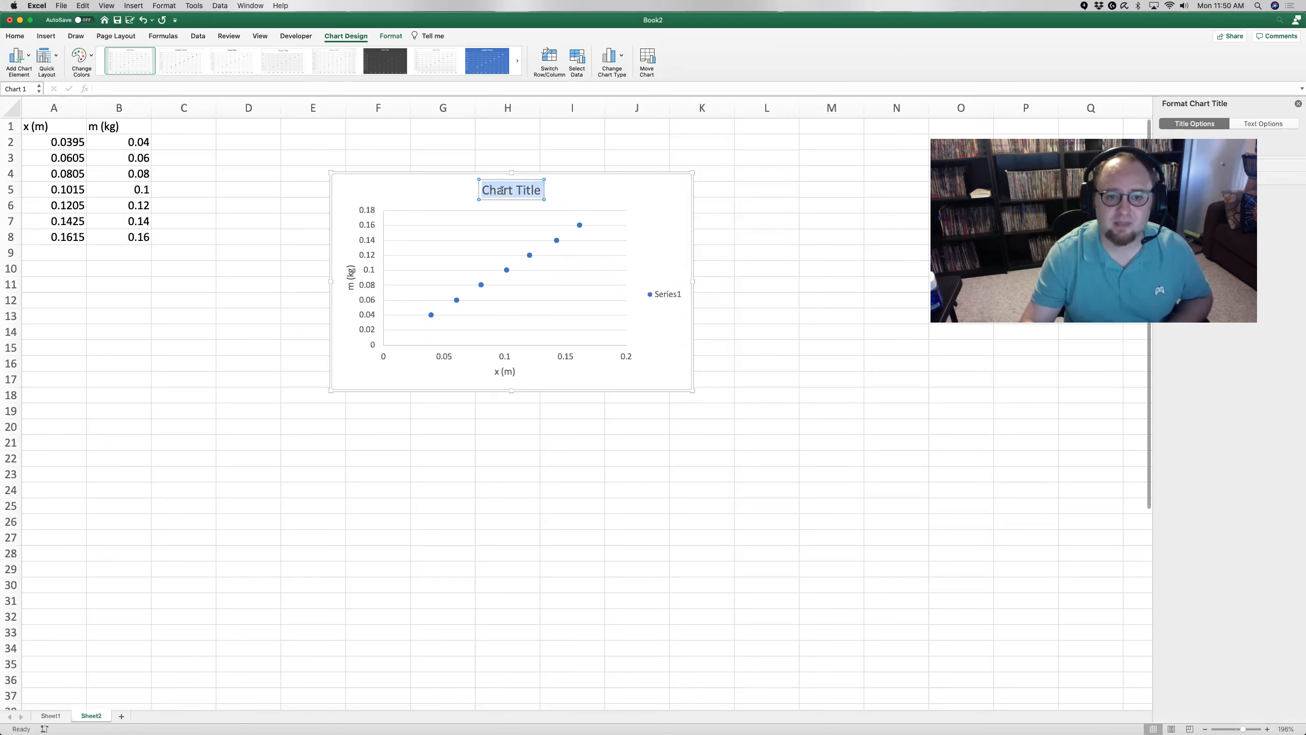
pyautogui.write('part A')
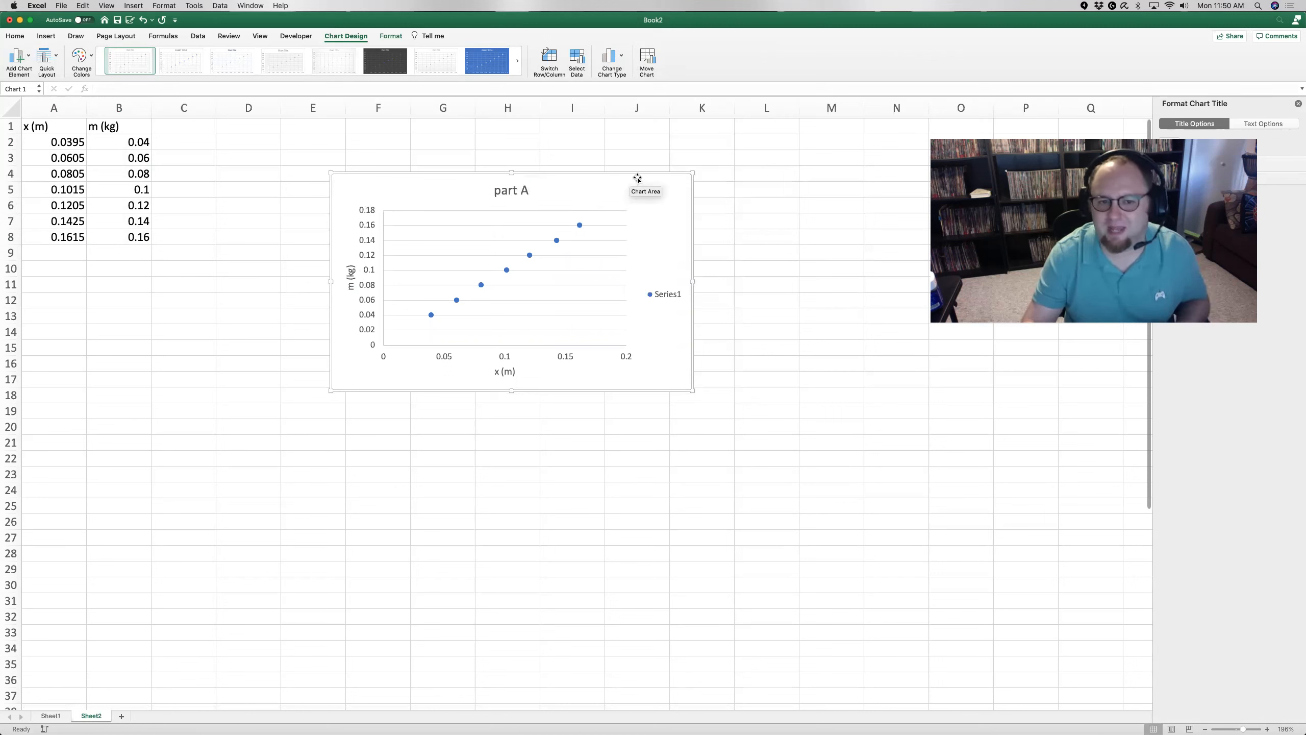
pyautogui.click(670, 188)
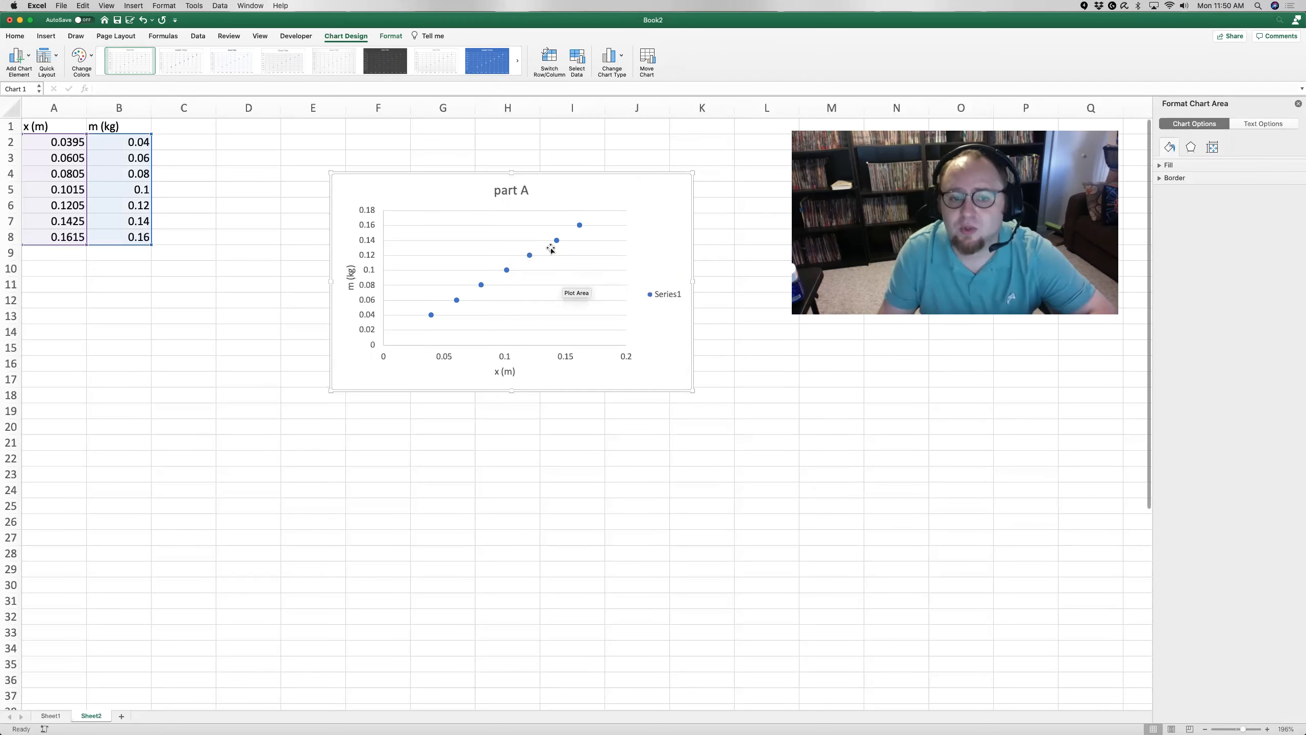
# Step: Add a linear trendline to the data series with its equation displayed on the chart, and shift the equation label slightly
pyautogui.click(529, 255)
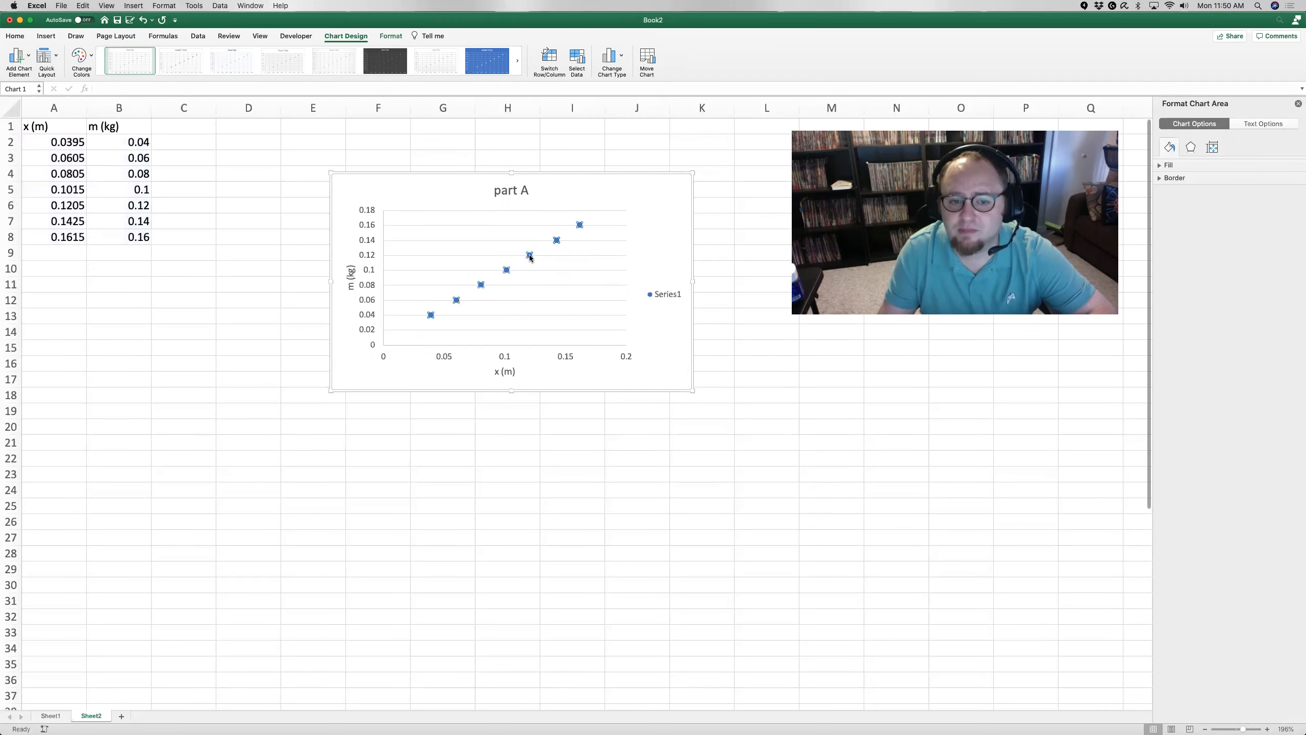
pyautogui.rightClick(530, 257)
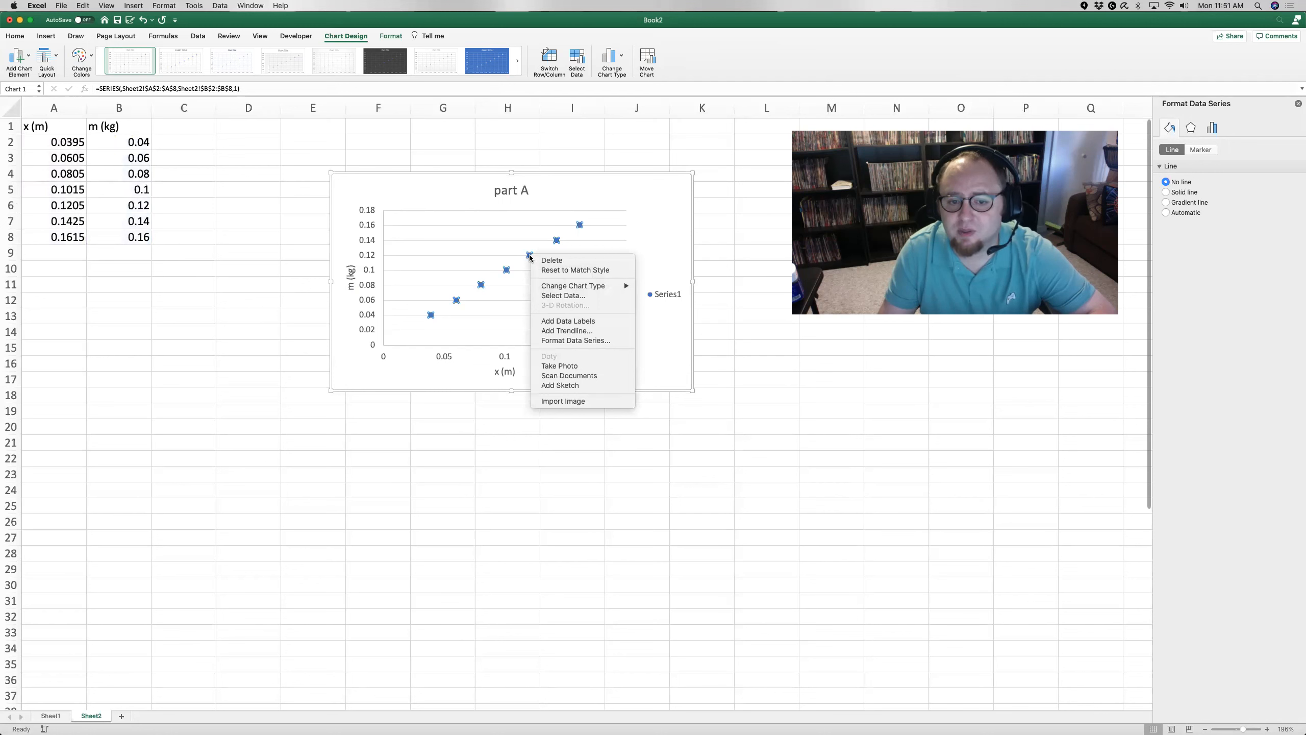
pyautogui.click(573, 331)
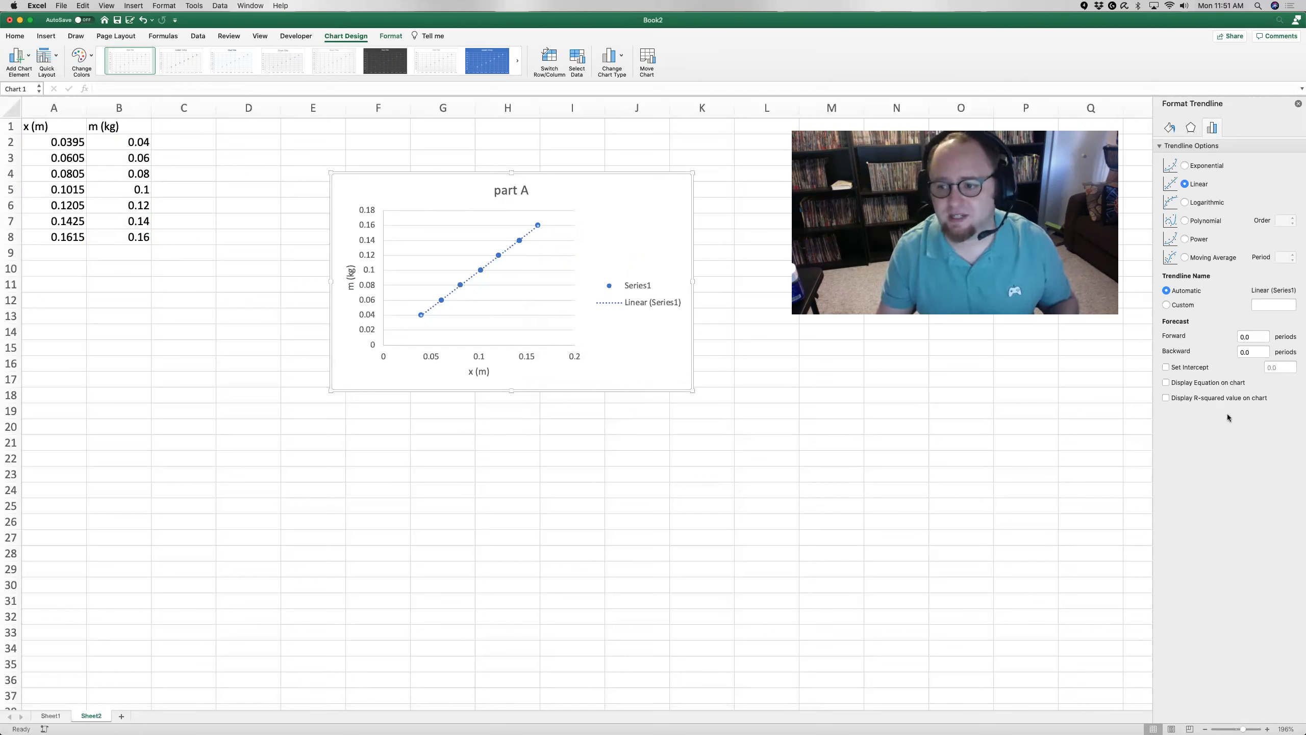
pyautogui.click(1165, 383)
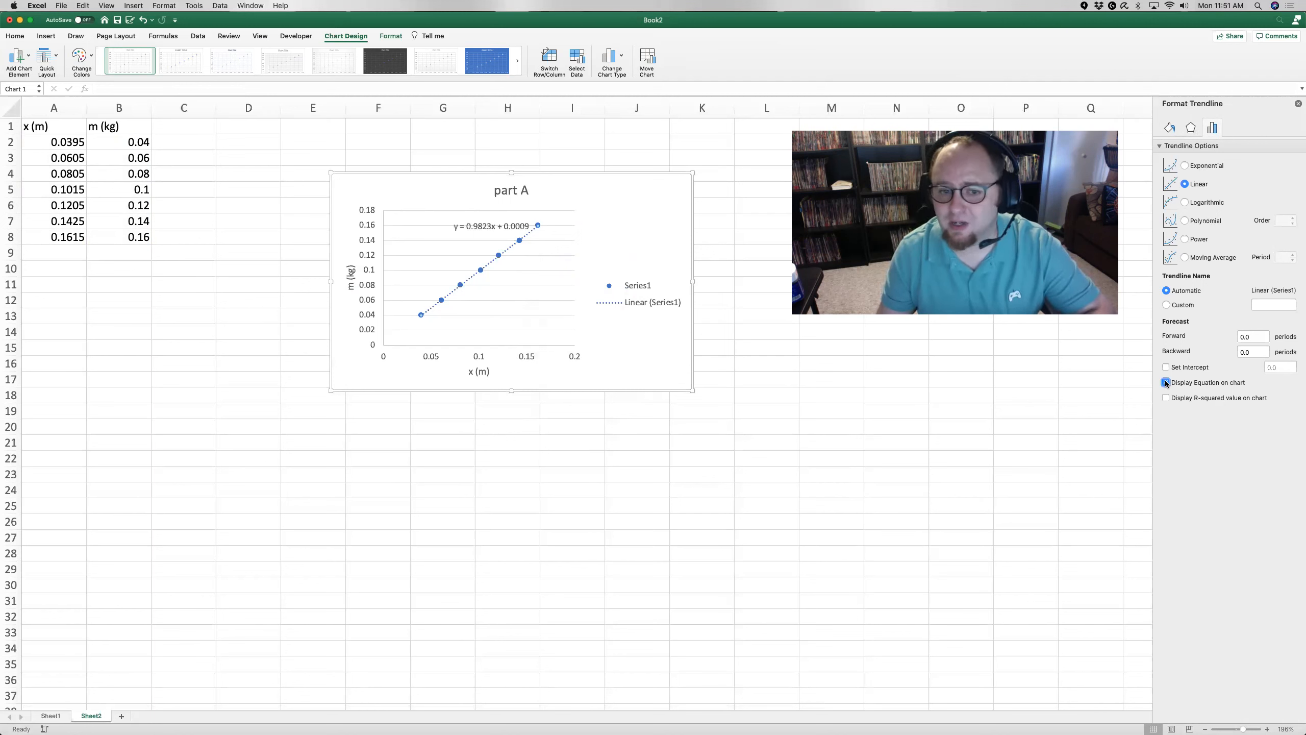
pyautogui.click(500, 226)
pyautogui.moveTo(501, 226); pyautogui.dragTo(489, 234)
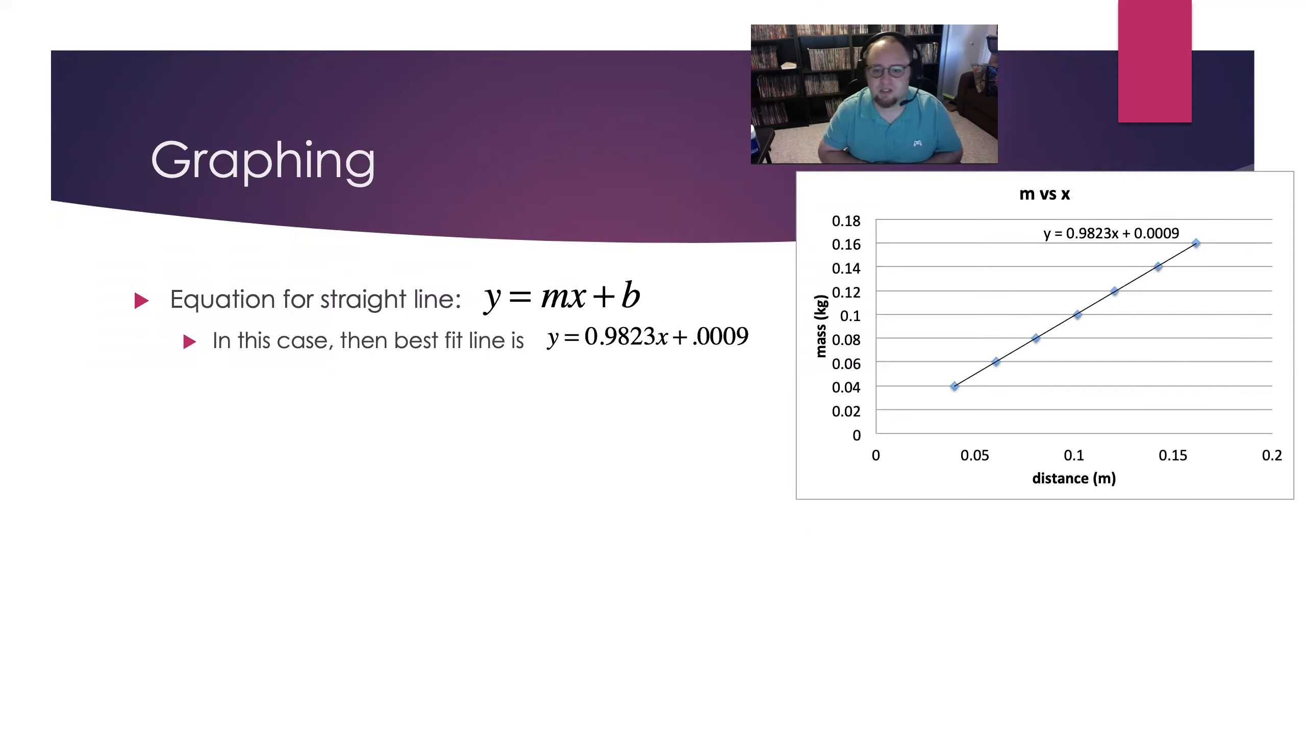
pyautogui.click(561, 231)
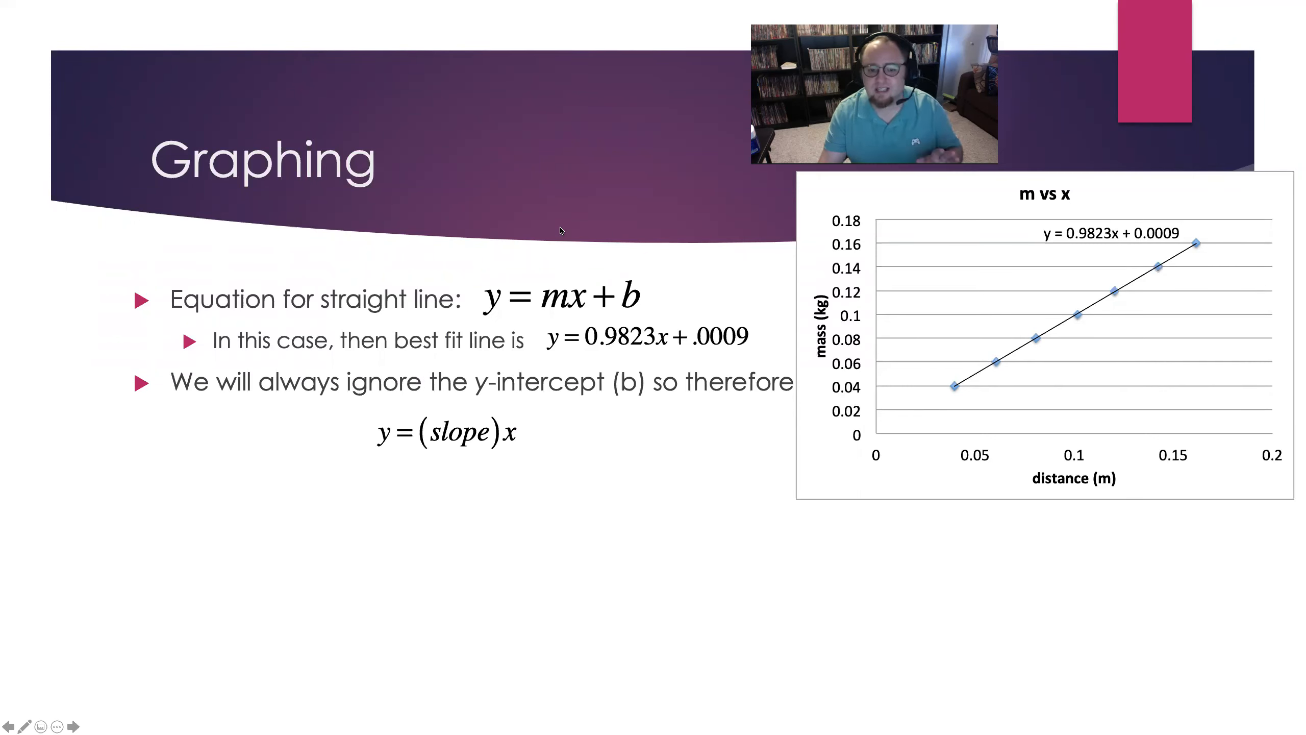